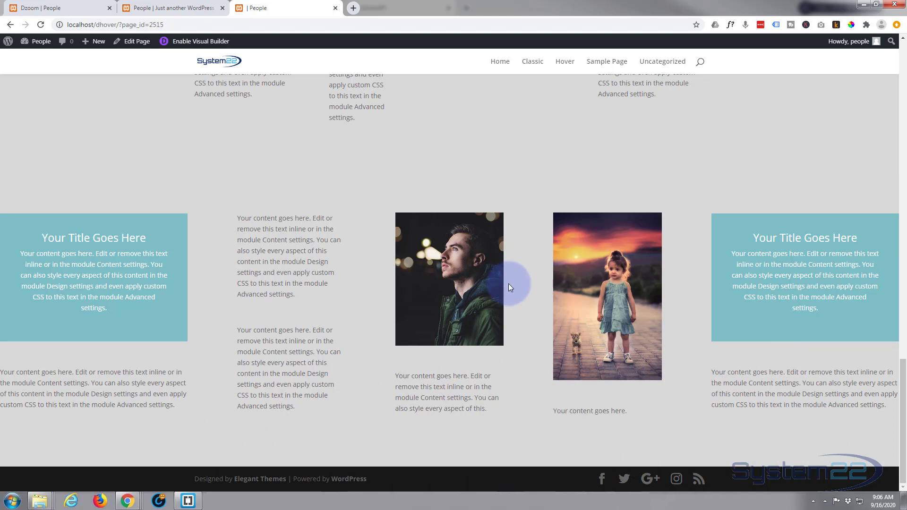
scroll(508, 284, "up", 2)
scroll(508, 287, "up", 5)
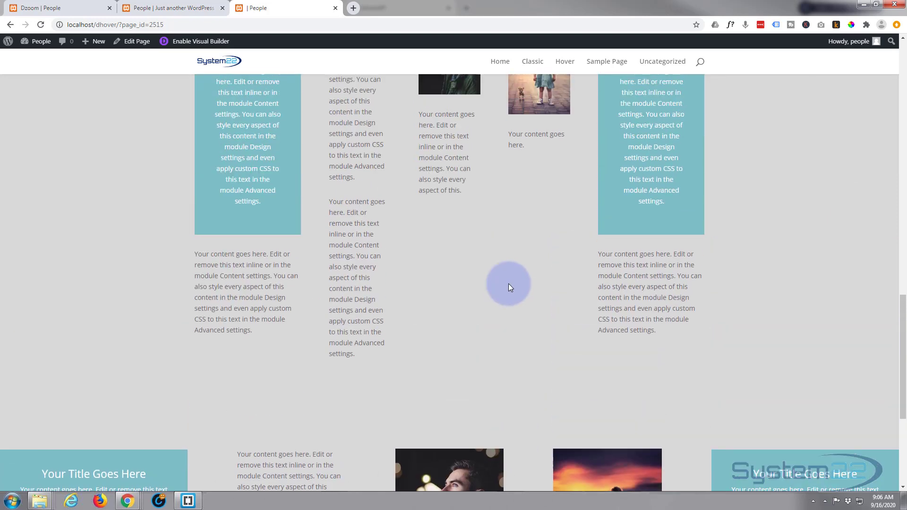
scroll(508, 286, "up", 4)
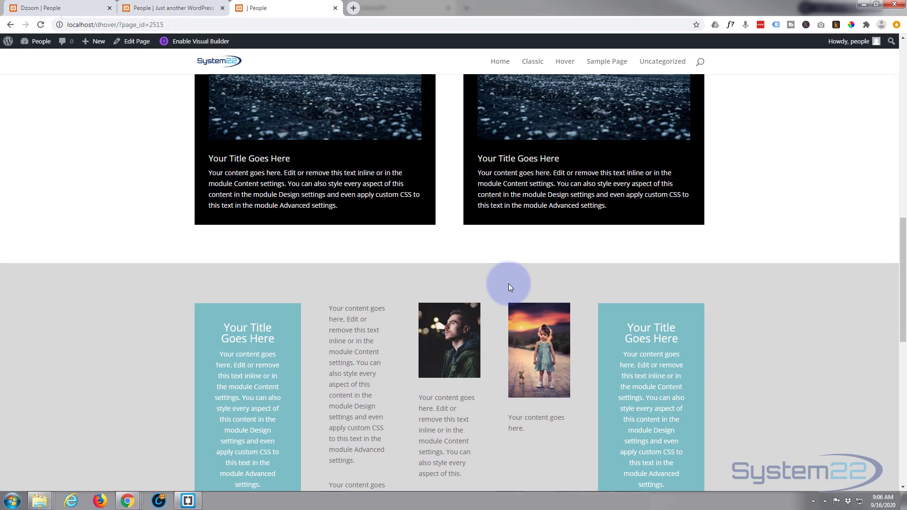
scroll(508, 287, "up", 2)
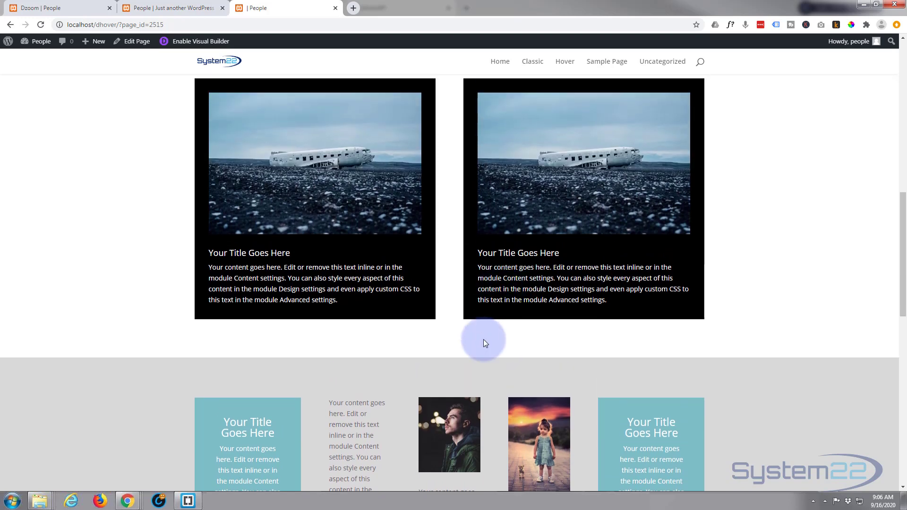
scroll(486, 346, "down", 1)
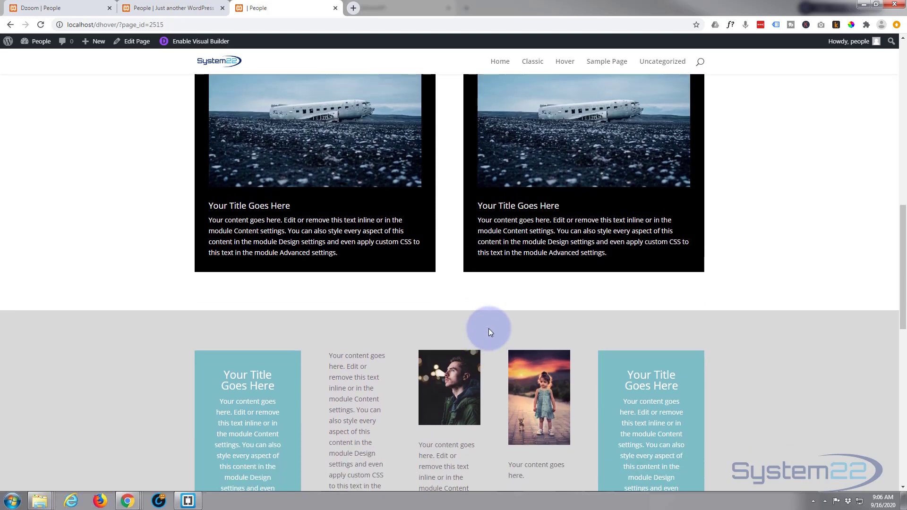
scroll(487, 328, "down", 1)
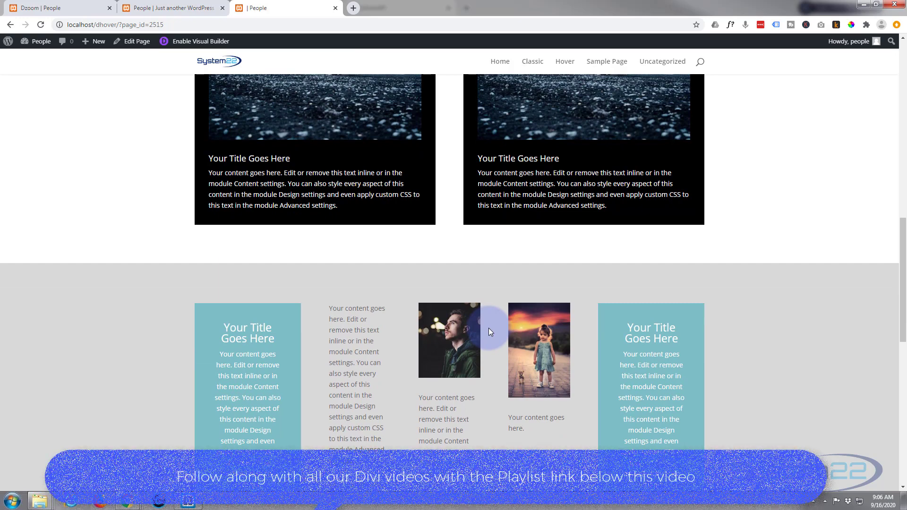
scroll(488, 328, "up", 1)
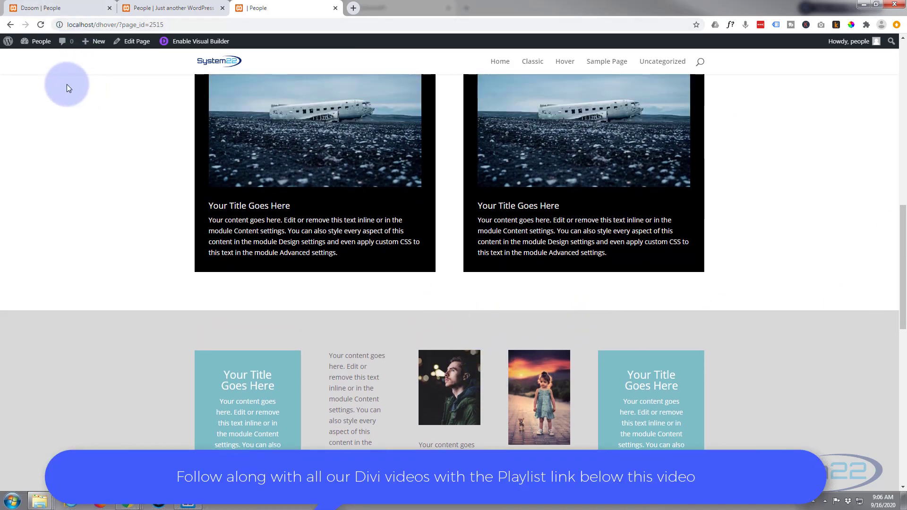
- Switch the People page into Visual Builder front-end editing
left_click(190, 44)
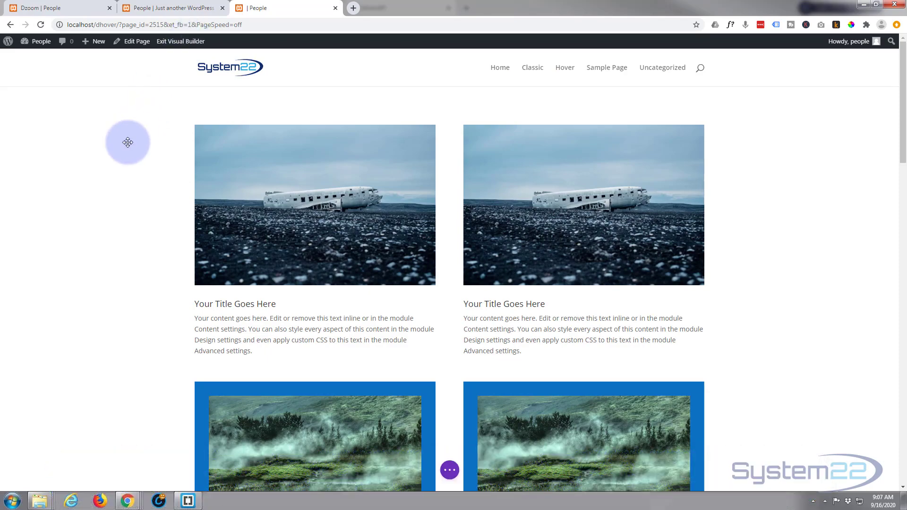
scroll(128, 143, "down", 1)
scroll(128, 142, "down", 2)
scroll(128, 142, "down", 2)
scroll(127, 142, "down", 3)
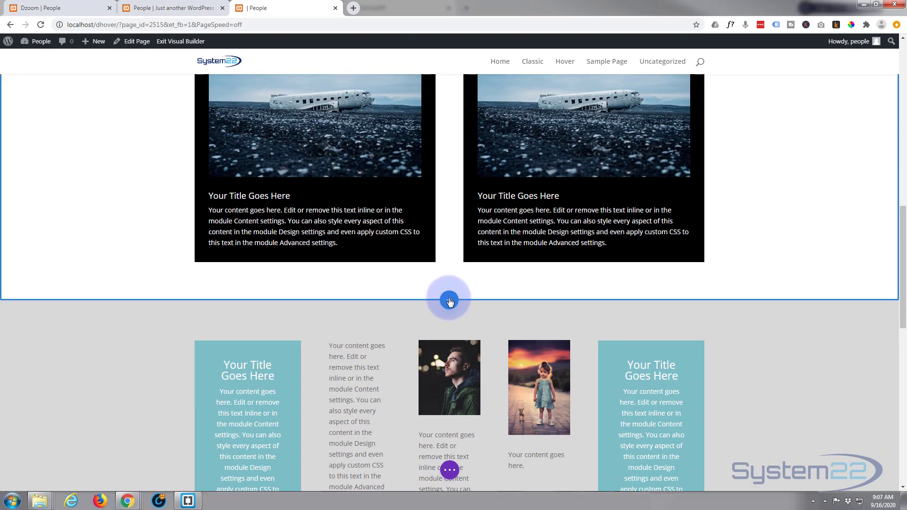
left_click(449, 300)
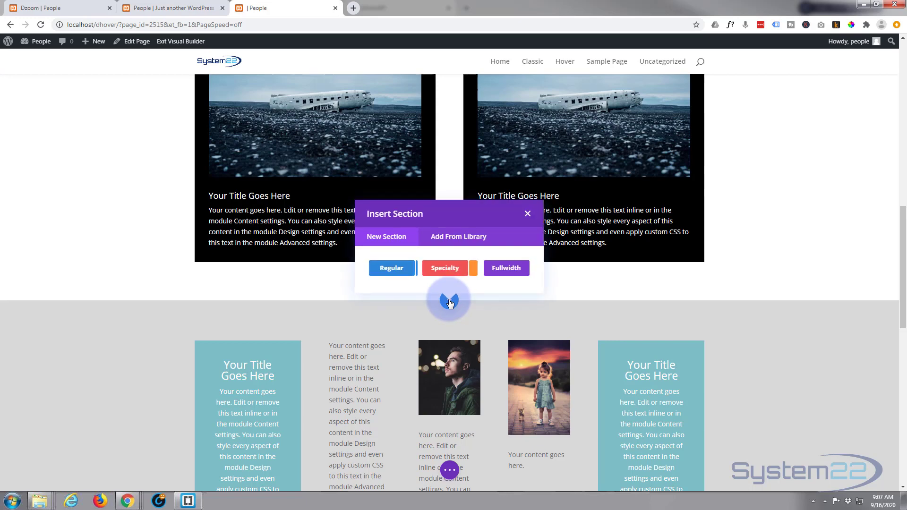
left_click(446, 274)
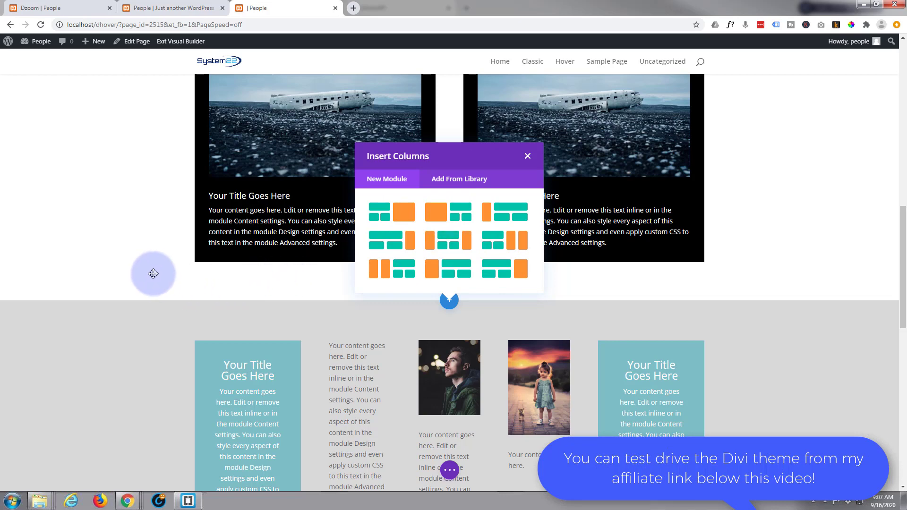
left_click(528, 157)
mouse_move(315, 225)
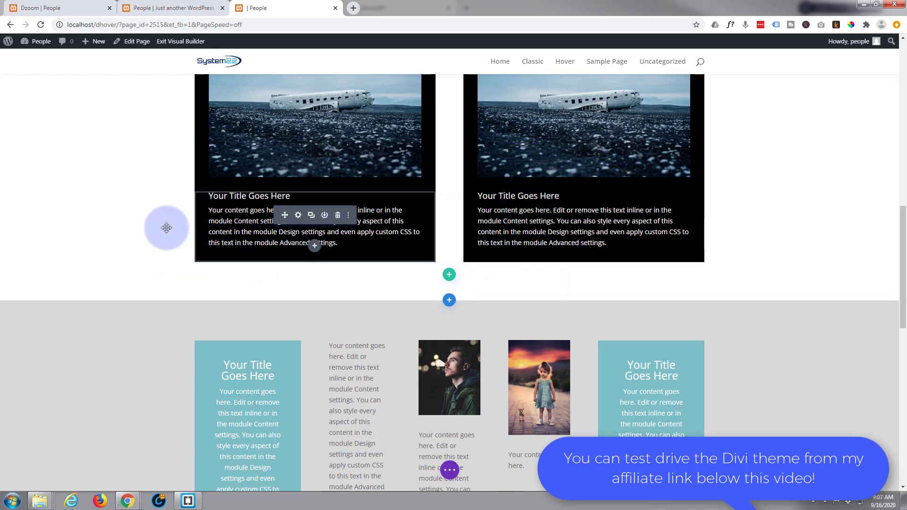
scroll(164, 226, "down", 2)
scroll(158, 227, "down", 1)
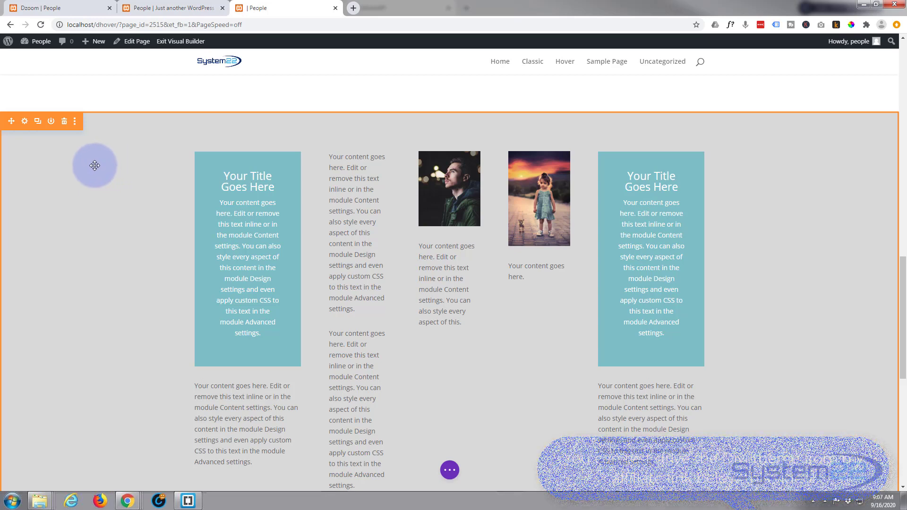
- Show the grey section's Design Sizing options with the settings panel moved left off the content
left_click(25, 122)
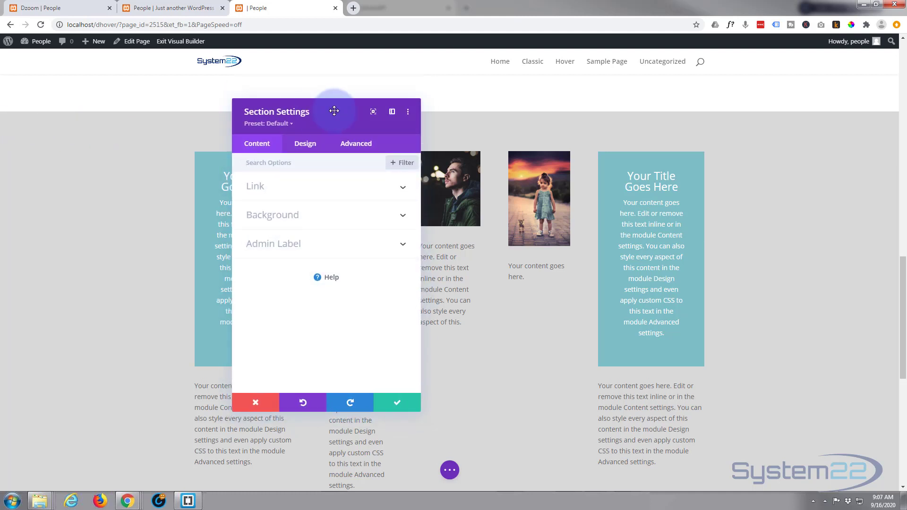
left_click(312, 150)
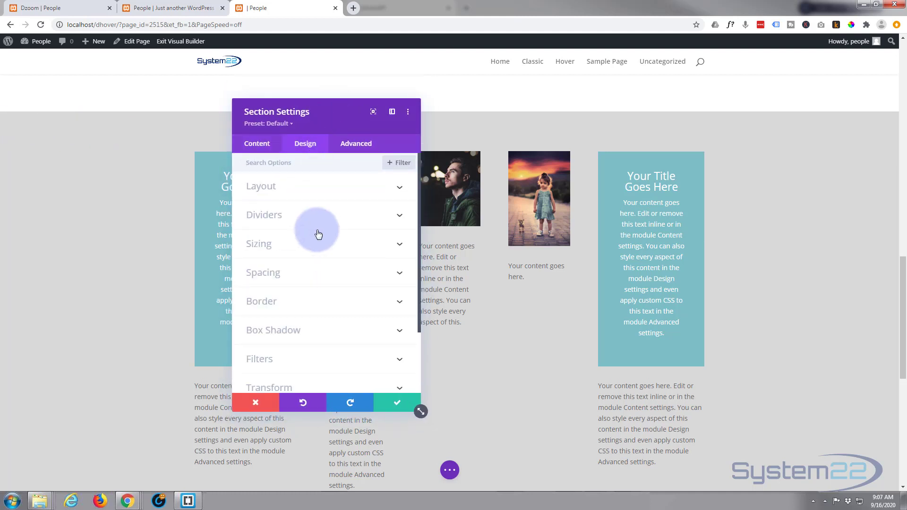
left_click(318, 252)
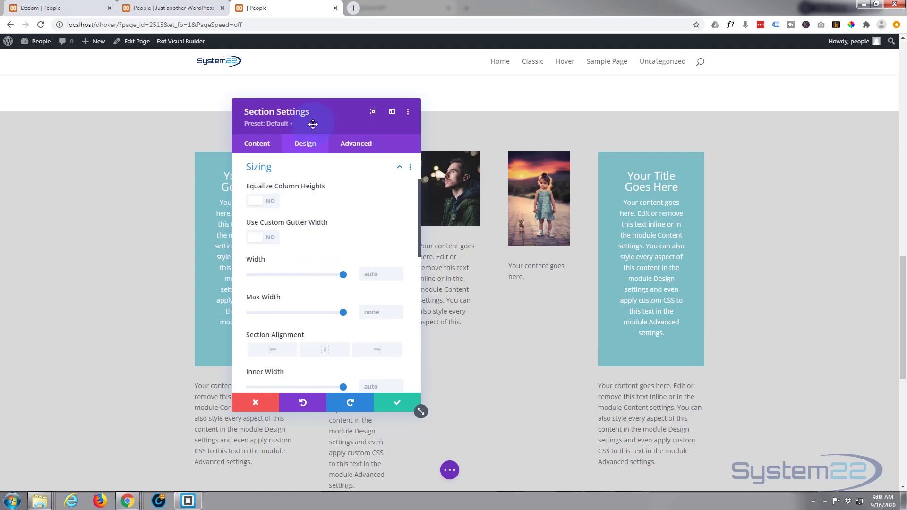
mouse_move(312, 122)
left_mouse_down()
mouse_move(126, 107)
mouse_move(124, 120)
left_mouse_up()
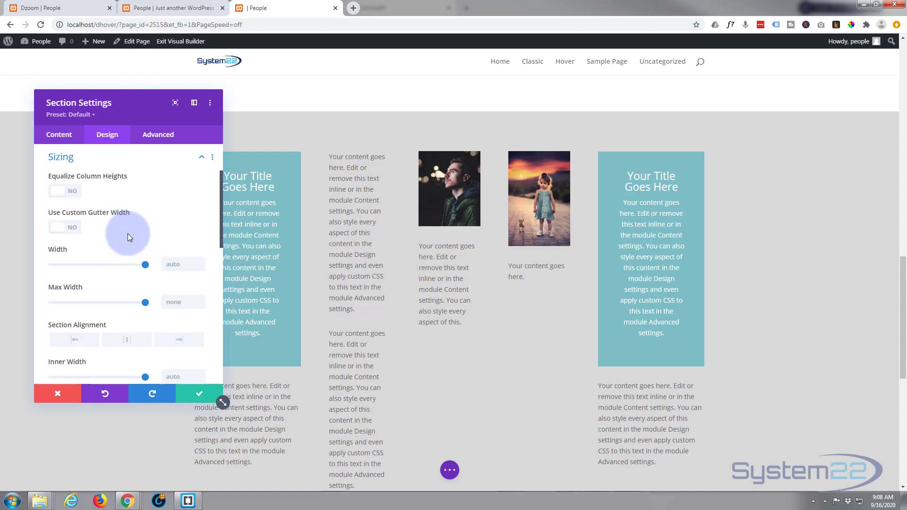
scroll(128, 236, "down", 1)
scroll(128, 236, "down", 1)
scroll(129, 236, "down", 2)
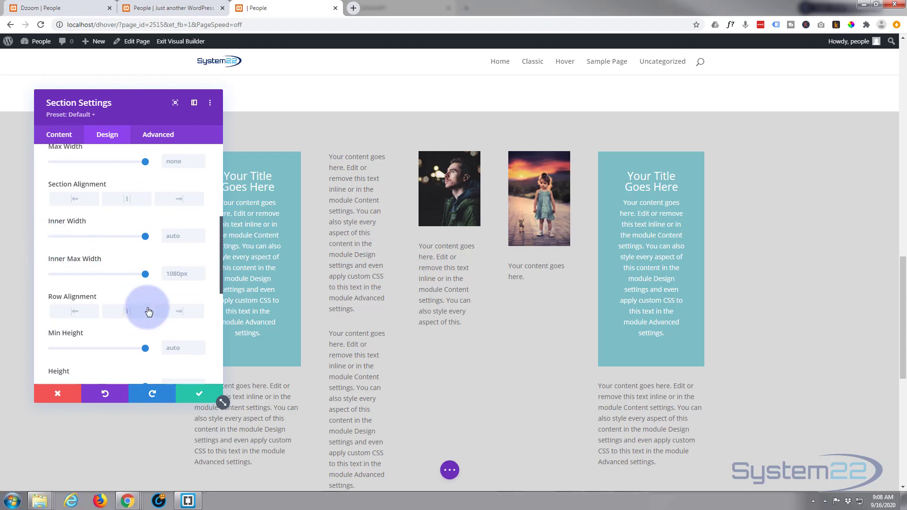
- Set the section's inner max width and inner width to 100% so content spans the page
left_click(171, 272)
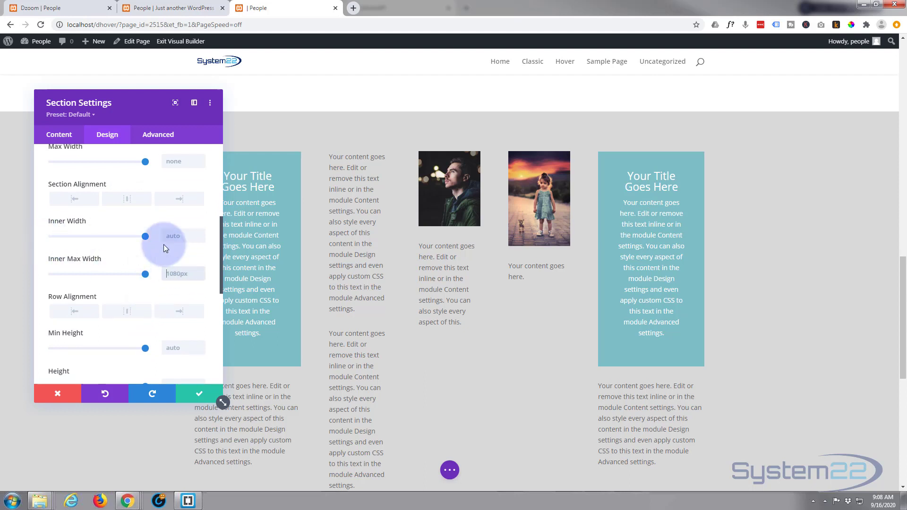
type("100%")
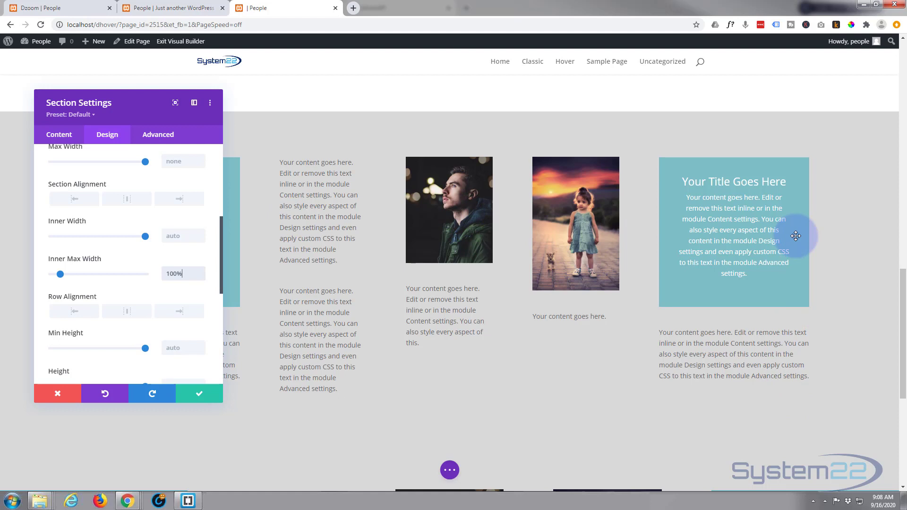
double_click(183, 274)
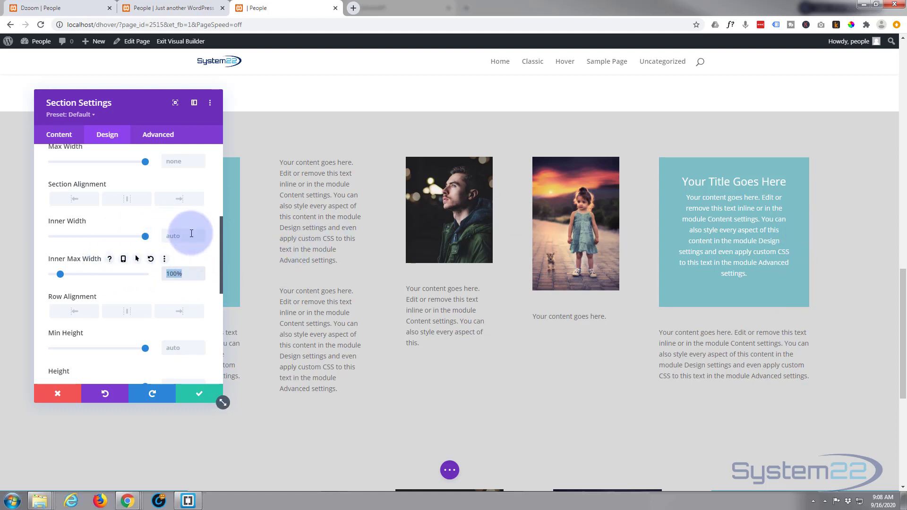
left_click(145, 237)
type("100%")
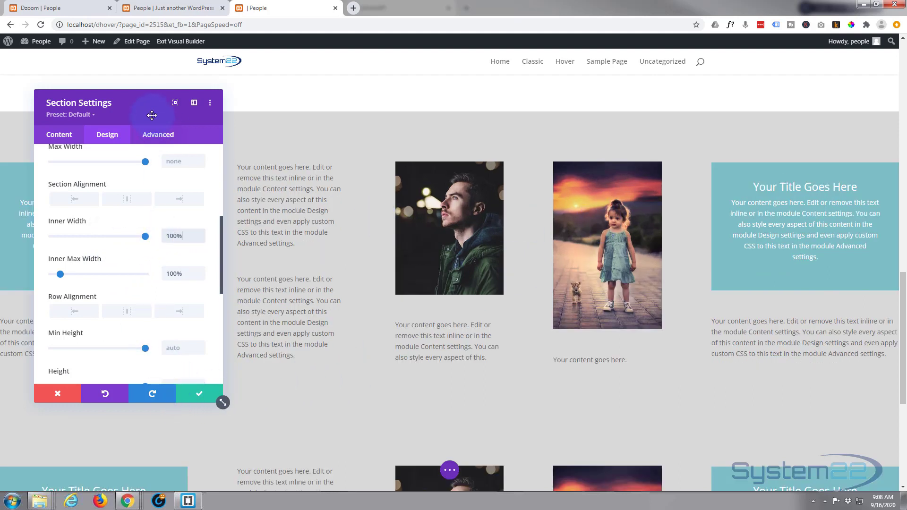
left_click_drag(153, 110, 233, 413)
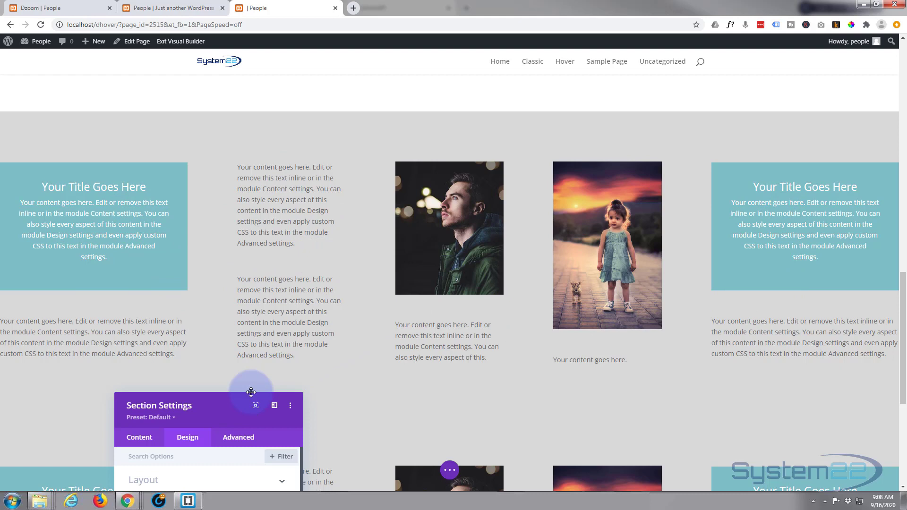
- In Spacing, set 50px padding on the left and link it to the right side
left_click_drag(217, 405, 207, 241)
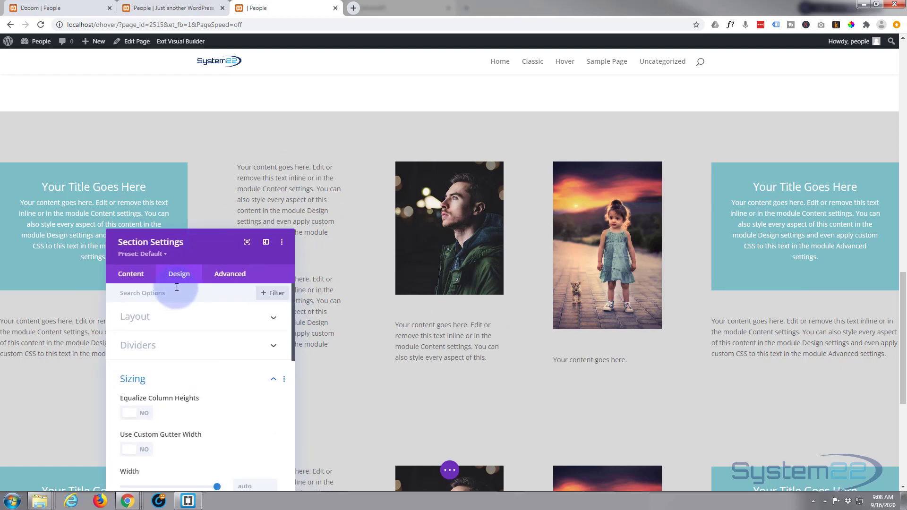
scroll(182, 333, "down", 1)
scroll(181, 333, "down", 2)
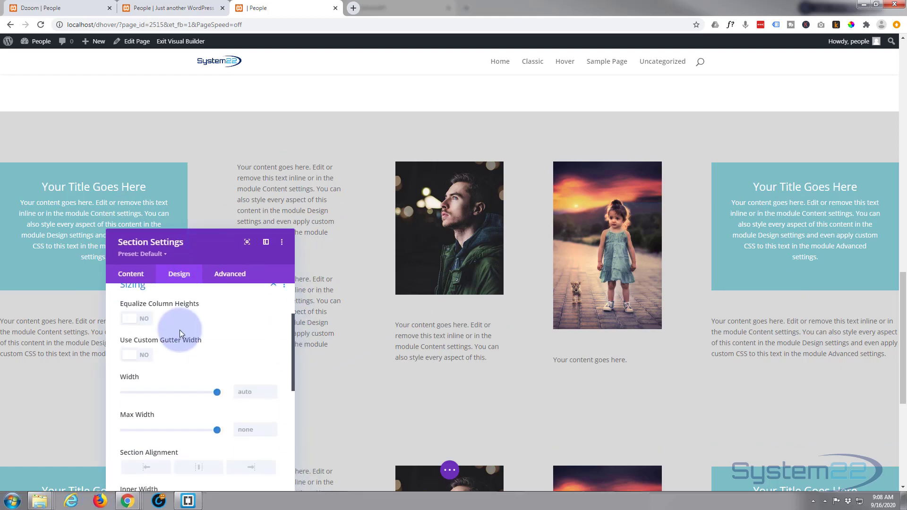
scroll(180, 334, "down", 2)
scroll(181, 334, "down", 2)
scroll(181, 334, "down", 2)
scroll(179, 333, "down", 3)
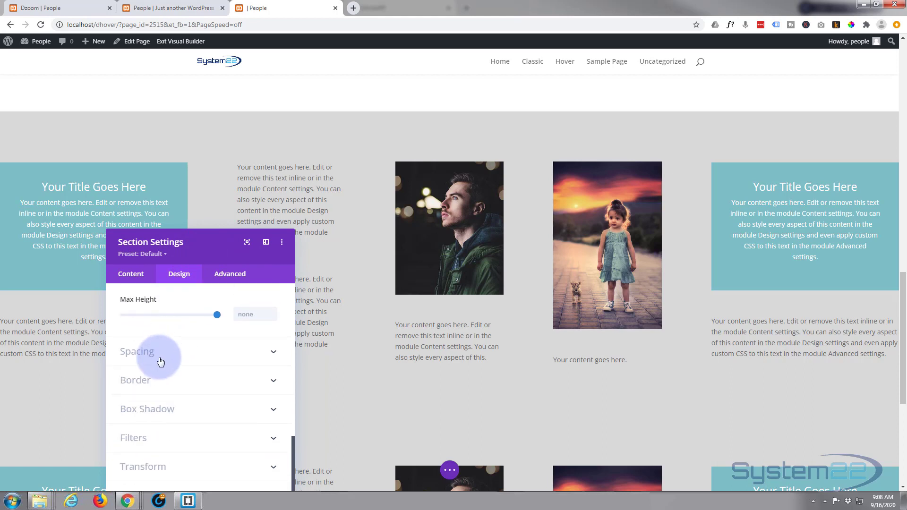
left_click(172, 358)
mouse_move(133, 363)
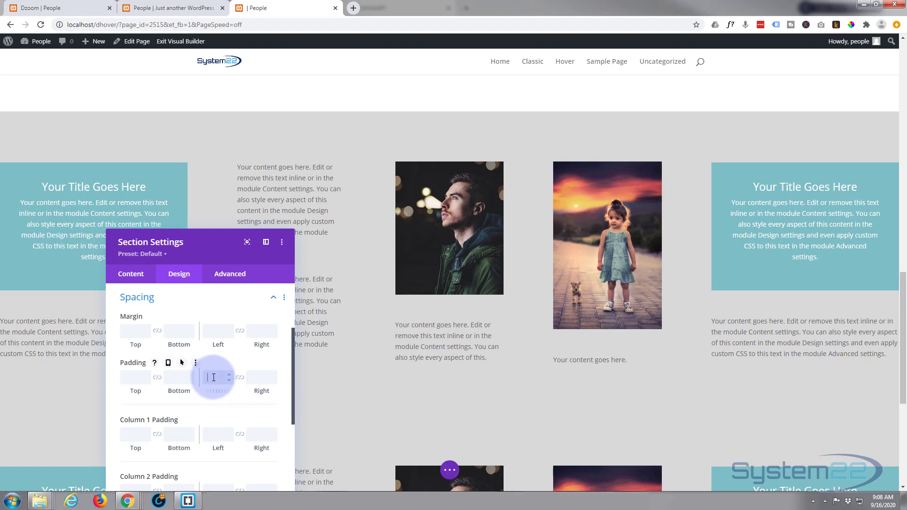
type("50")
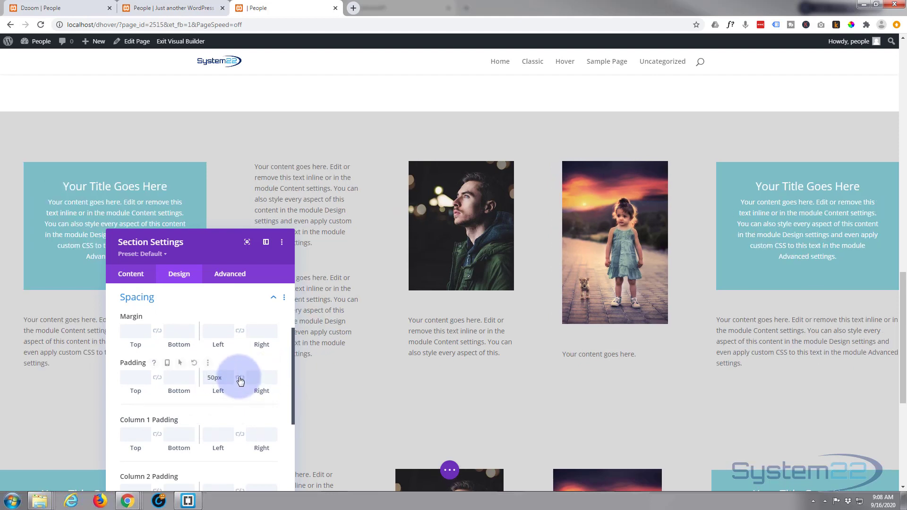
left_click(240, 377)
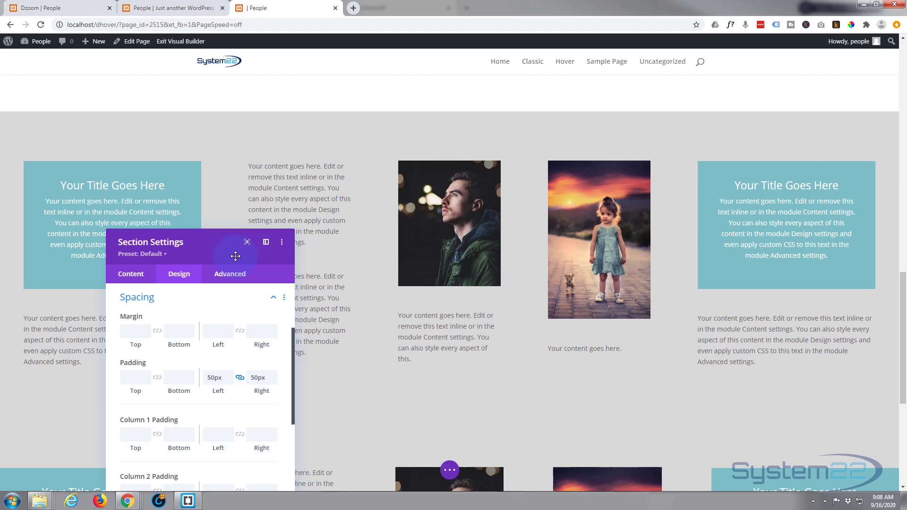
left_click_drag(219, 256, 213, 166)
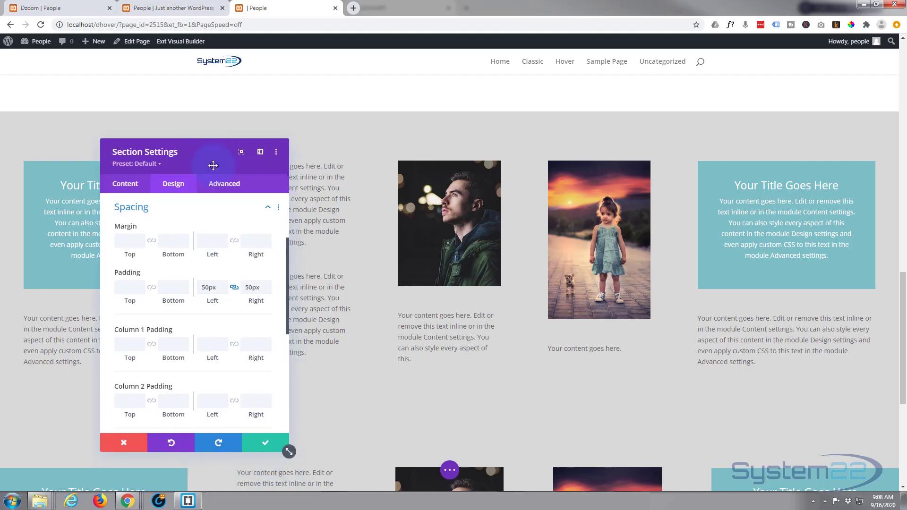
- Save and close the Section Settings with the green checkmark
left_click(262, 444)
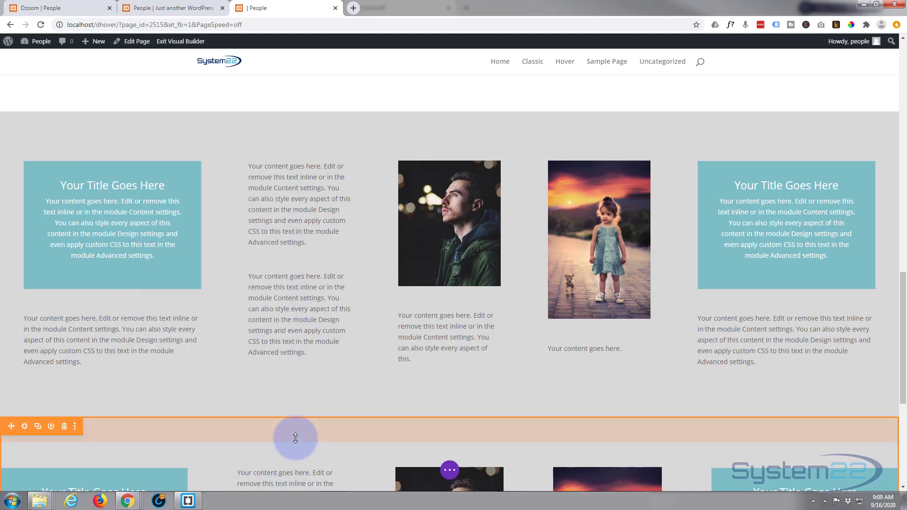